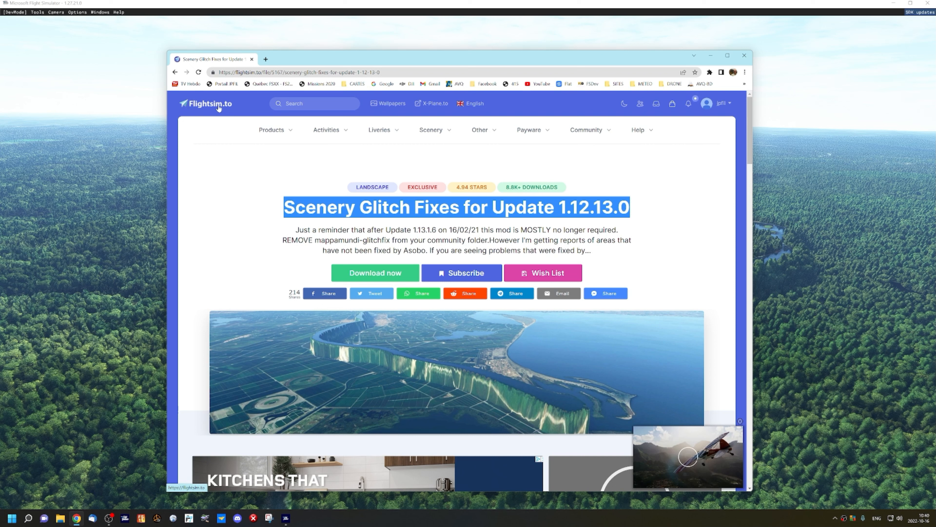
Step: Review the Scenery Glitch Fixes for Update 1.12.13.0 page on Flightsim.to, then move the browser window out of the simulator view
{"action": "left_click", "coordinate": [457, 207]}
{"action": "left_click_drag", "start_coordinate": [284, 208], "coordinate": [459, 207]}
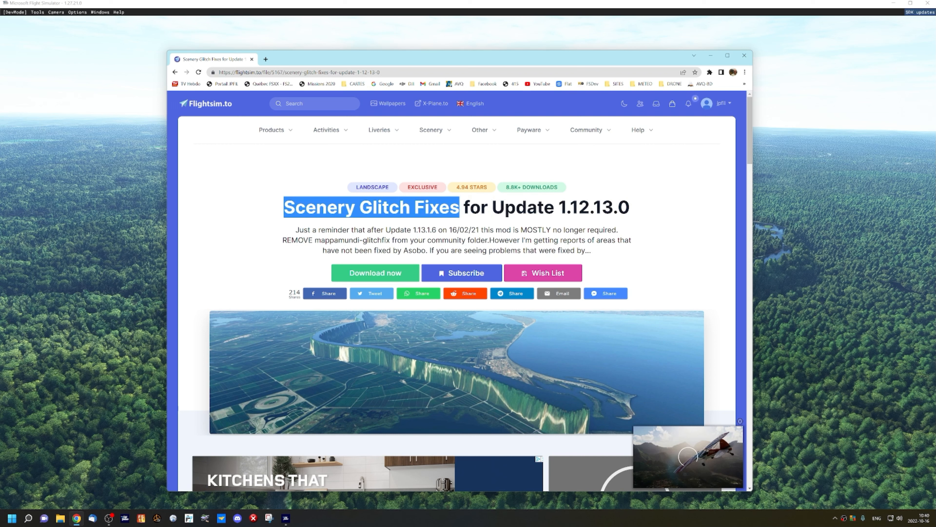
{"action": "left_click", "coordinate": [741, 421]}
{"action": "scroll", "coordinate": [601, 256], "scroll_direction": "down", "scroll_amount": 2}
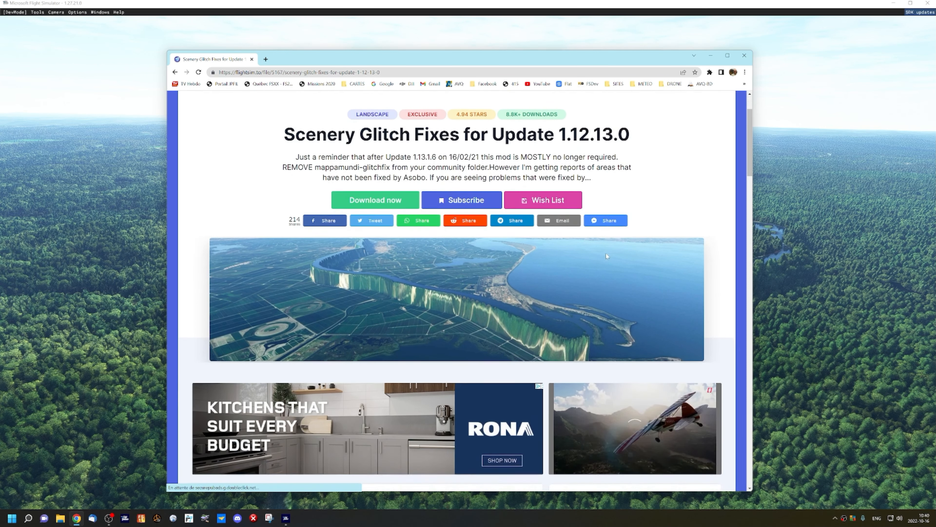
{"action": "scroll", "coordinate": [484, 264], "scroll_direction": "down", "scroll_amount": 3}
{"action": "scroll", "coordinate": [484, 264], "scroll_direction": "down", "scroll_amount": 2}
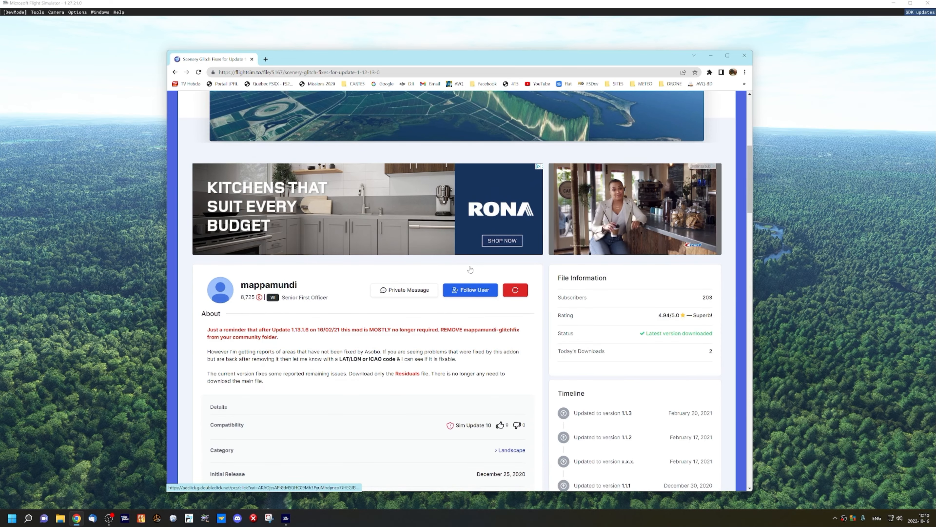
{"action": "scroll", "coordinate": [470, 268], "scroll_direction": "up", "scroll_amount": 5}
{"action": "scroll", "coordinate": [471, 269], "scroll_direction": "up", "scroll_amount": 1}
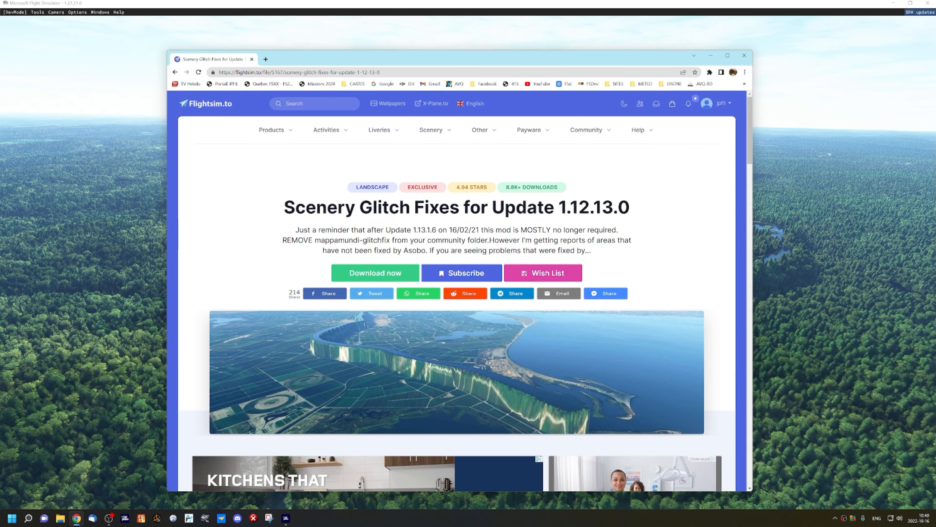
{"action": "left_click_drag", "start_coordinate": [222, 59], "coordinate": [935, 181]}
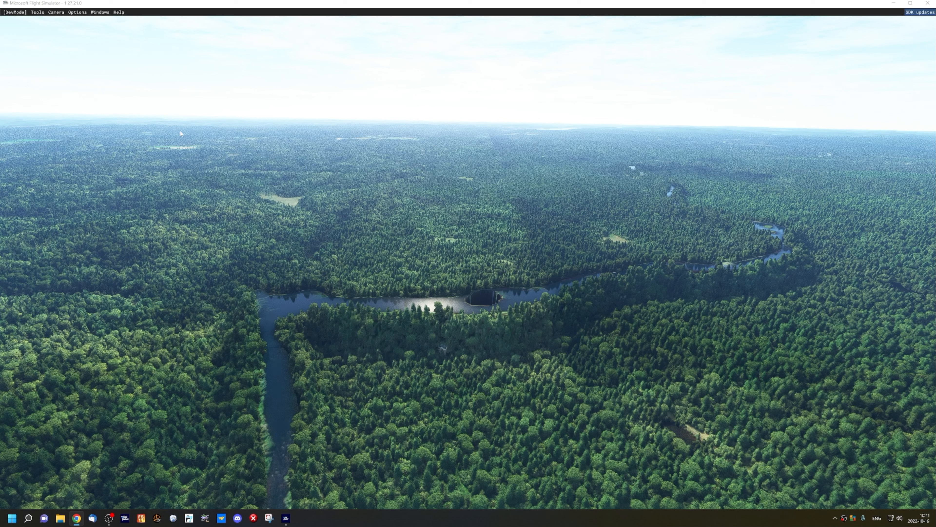
Step: Open the project file jpfil-fleuve-saint-laurent.xml in the simulator's Project Editor
{"action": "left_click", "coordinate": [39, 13]}
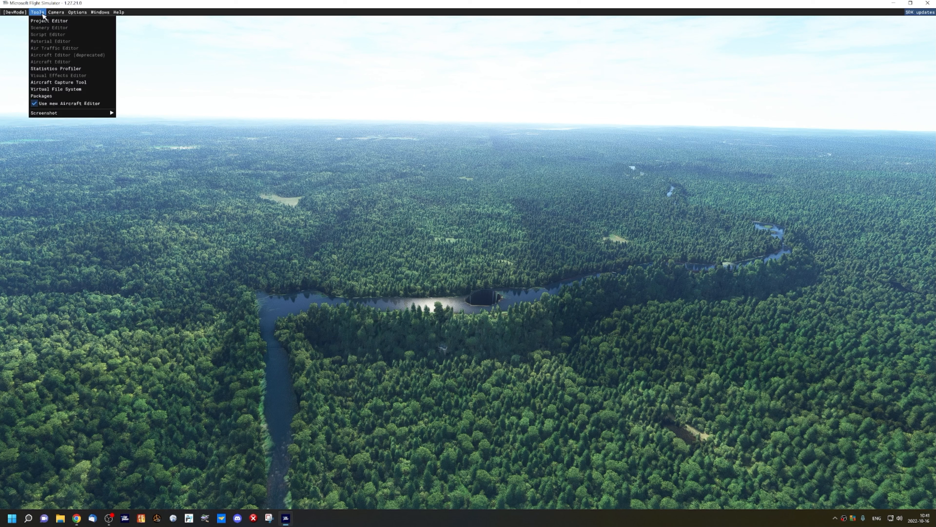
{"action": "left_click", "coordinate": [53, 23]}
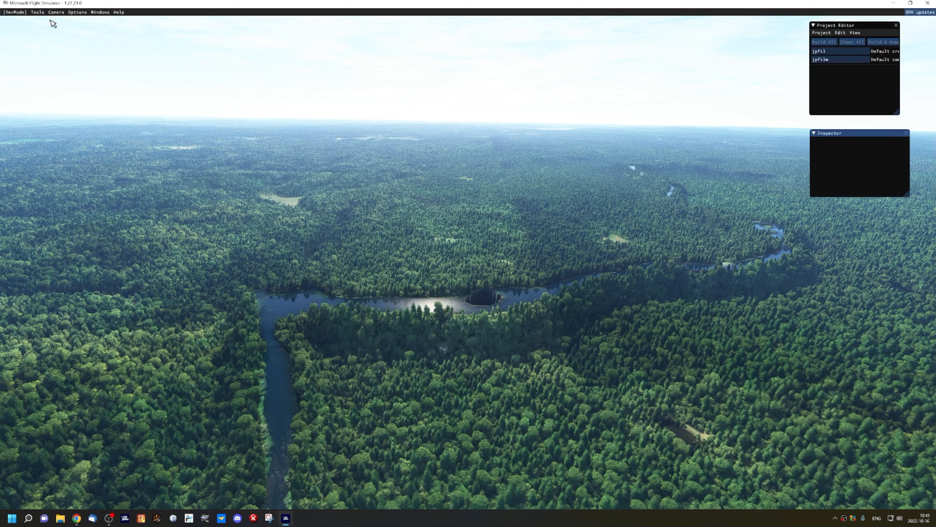
{"action": "left_click", "coordinate": [821, 33]}
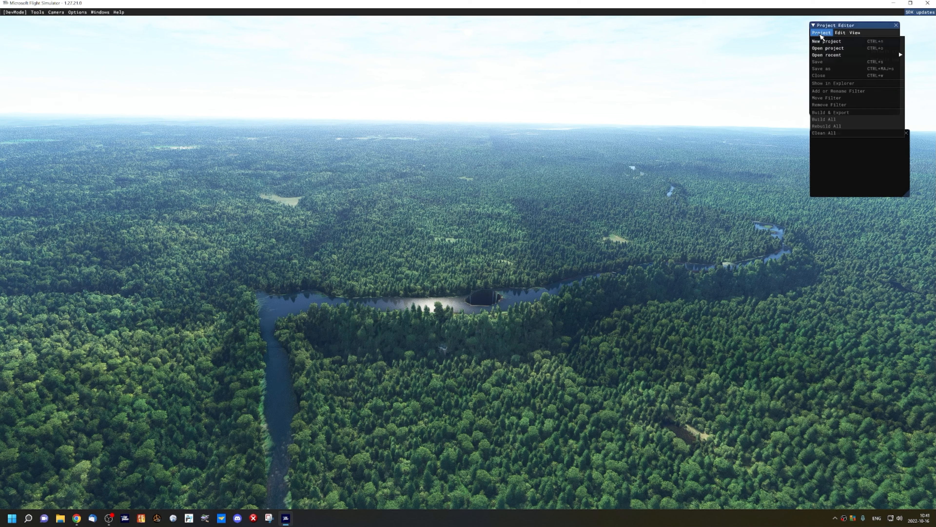
{"action": "left_click", "coordinate": [831, 49]}
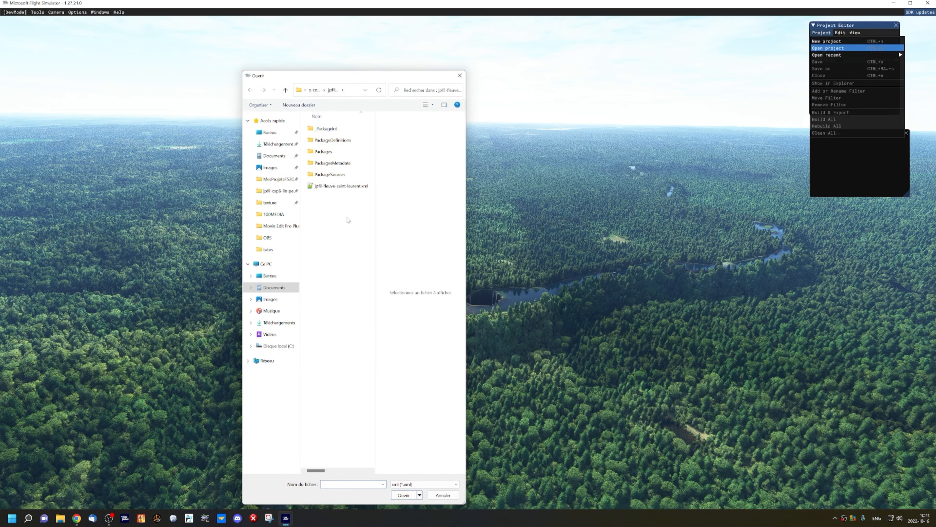
{"action": "double_click", "coordinate": [326, 186]}
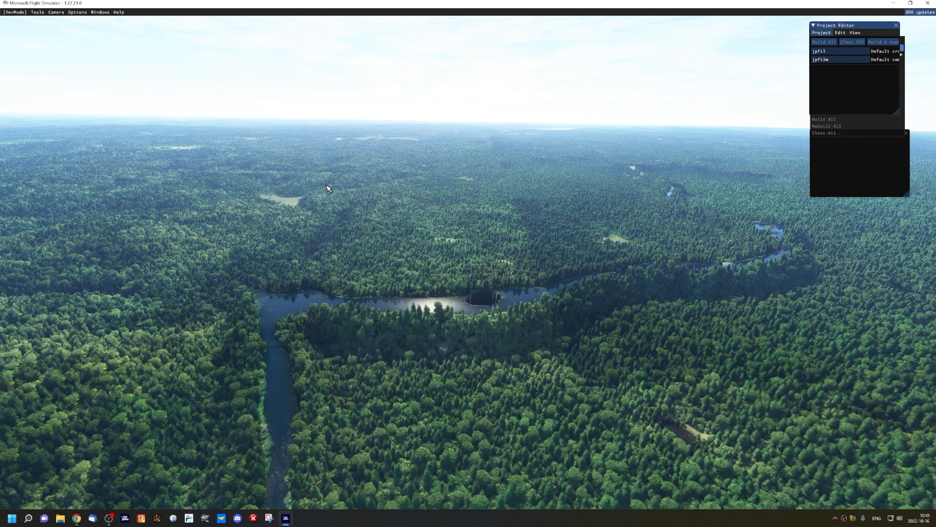
{"action": "left_click", "coordinate": [475, 286]}
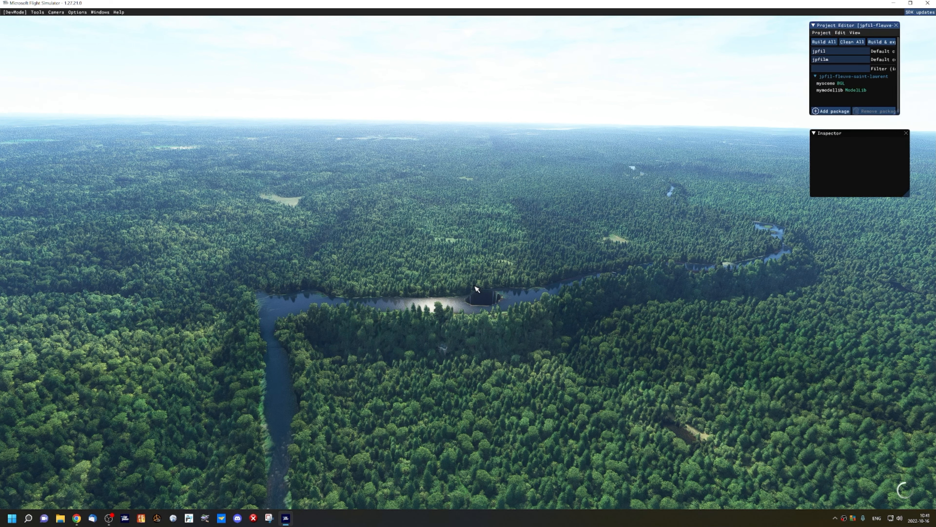
Step: Survey the forest, river and coastline around the current camera position, returning to the river bend
{"action": "key", "text": "KP_6"}
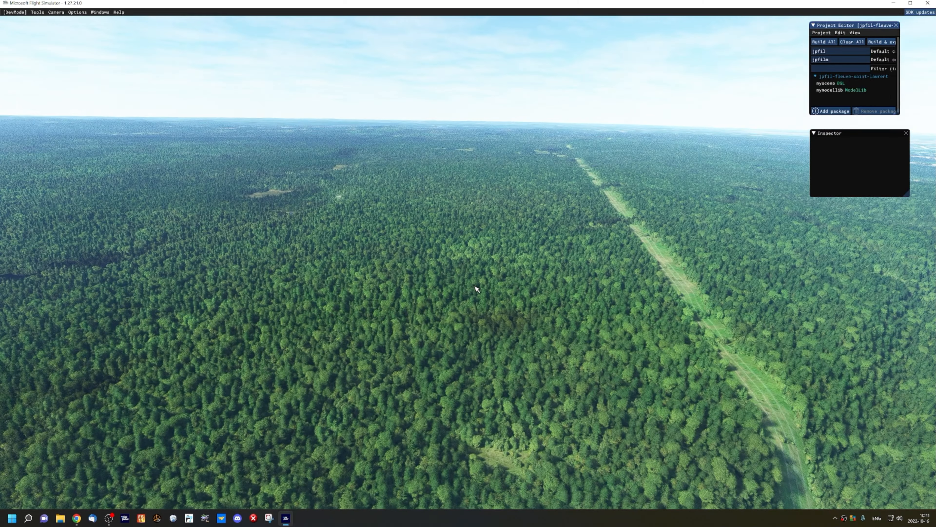
{"action": "key", "text": "KP_6"}
{"action": "key", "text": "KP_6"}
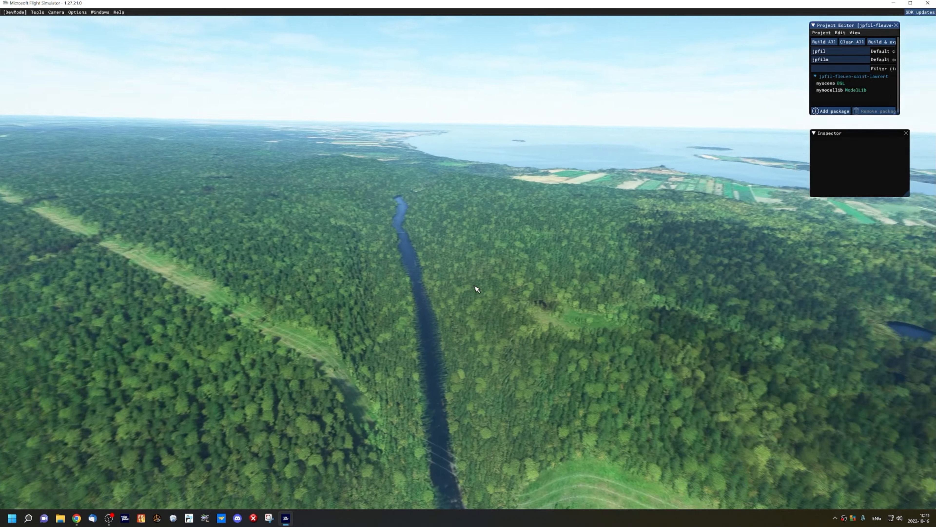
{"action": "key", "text": "KP_6"}
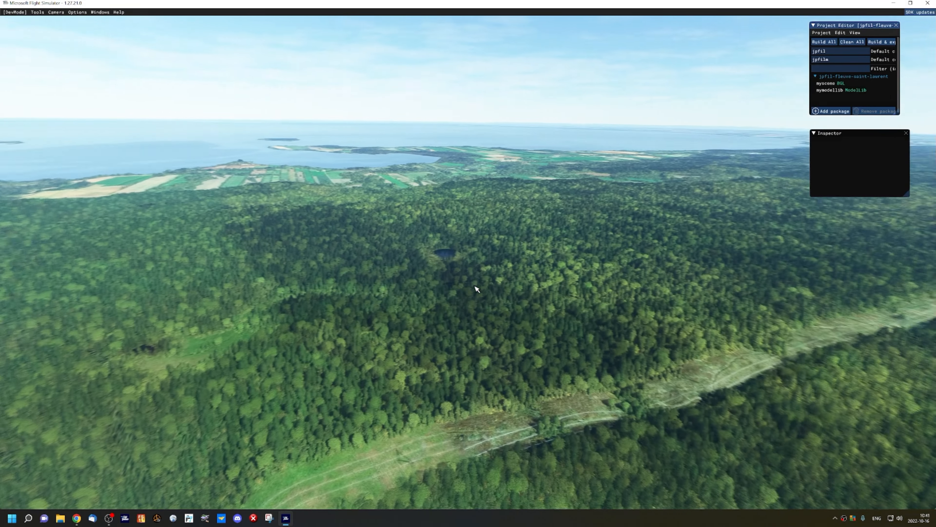
{"action": "key", "text": "KP_4"}
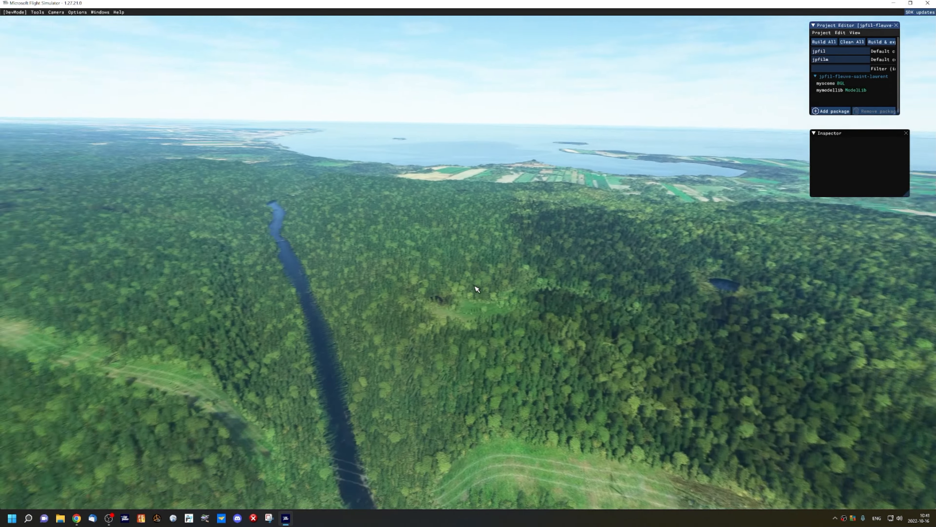
{"action": "key", "text": "KP_4"}
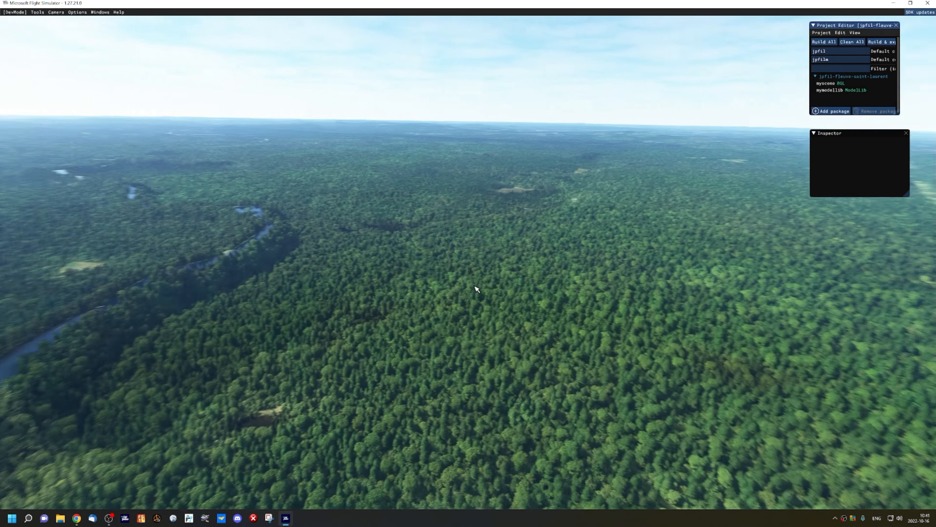
{"action": "key", "text": "KP_4"}
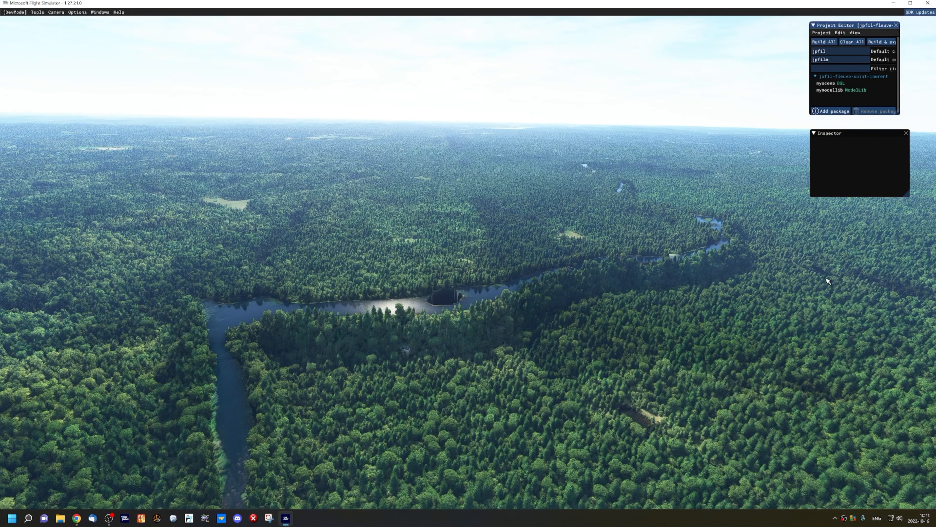
Step: Load the myscene BGL asset in the Scenery Editor and set the object type to Polygon
{"action": "left_click", "coordinate": [830, 84]}
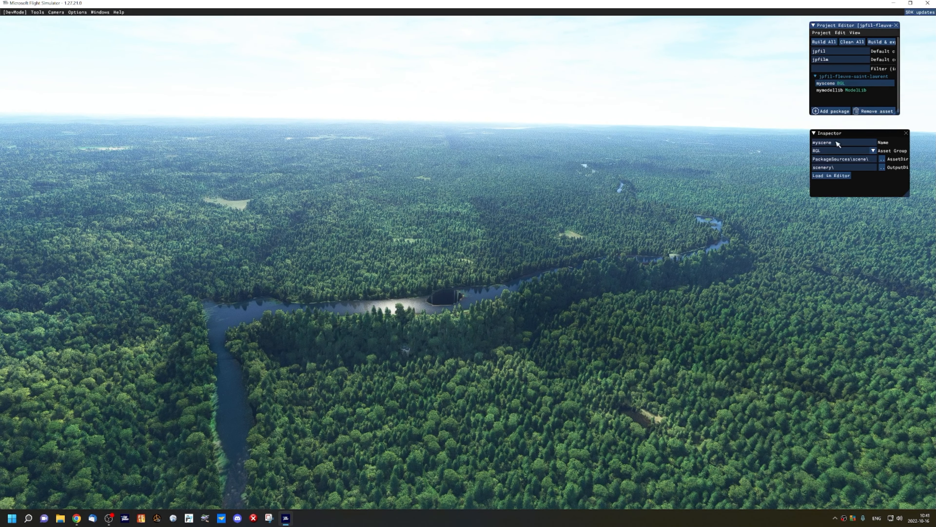
{"action": "left_click", "coordinate": [832, 176]}
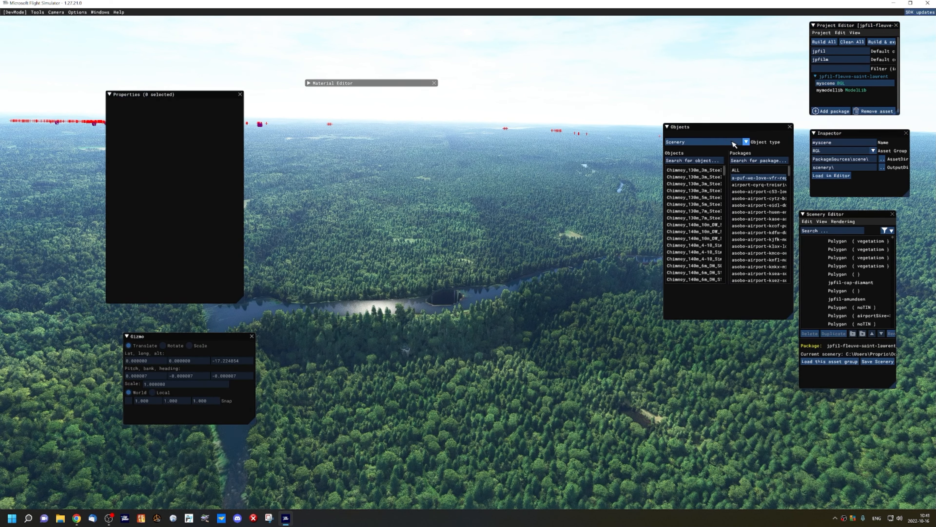
{"action": "left_click", "coordinate": [747, 142]}
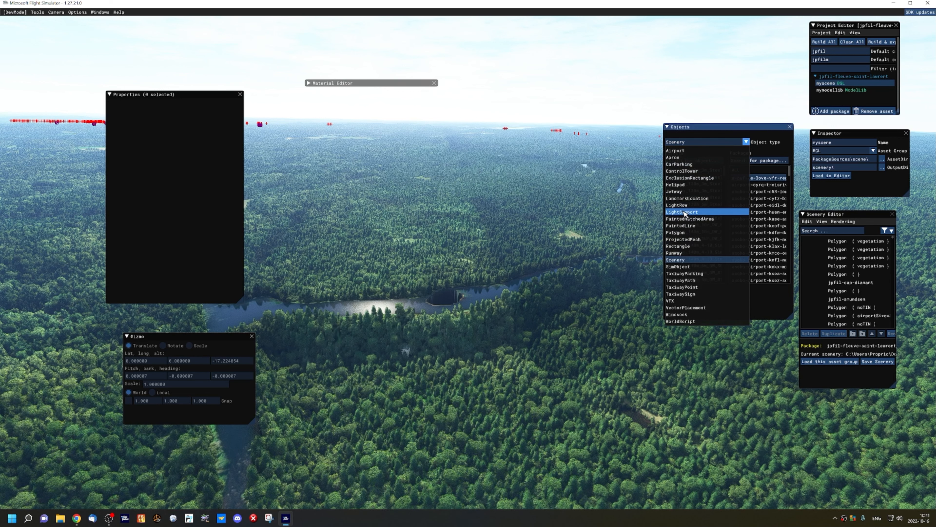
{"action": "left_click", "coordinate": [678, 233]}
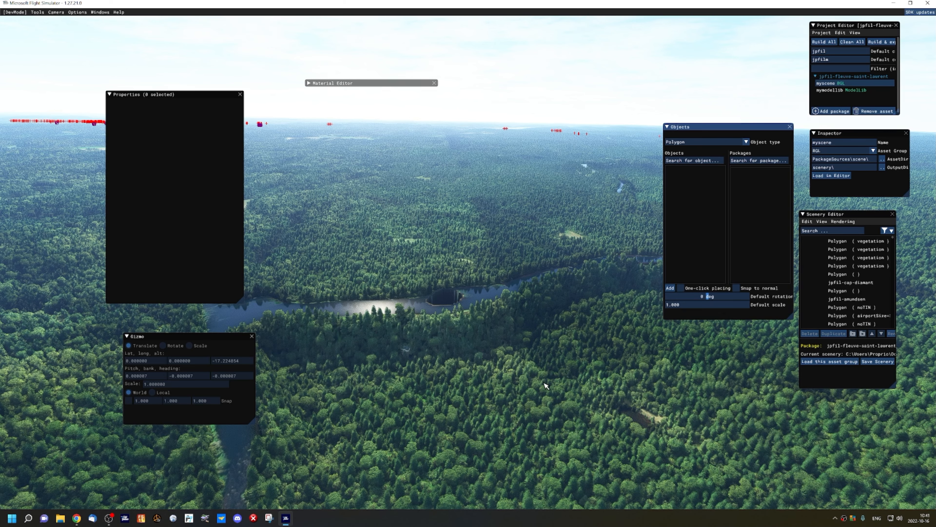
Step: Examine the river bend and its banks from directly above, high enough to show both branches of the river
{"action": "key", "text": "w"}
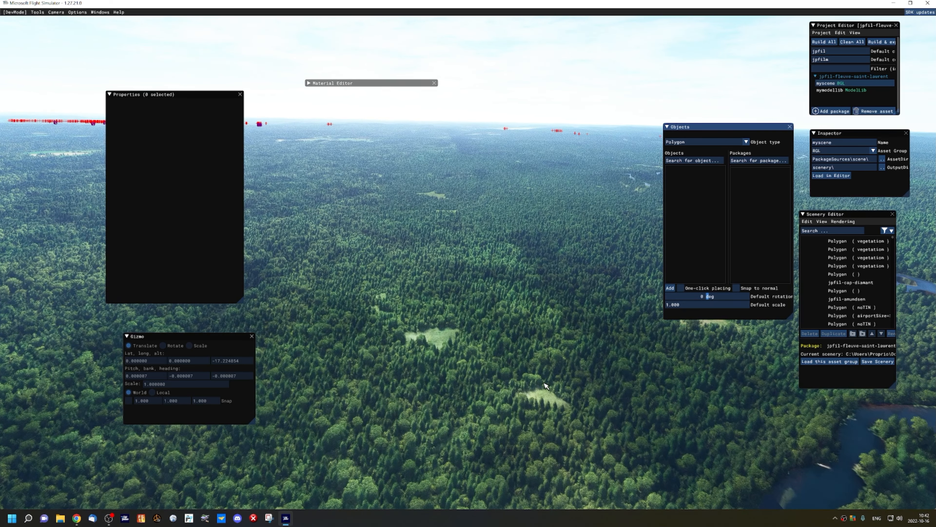
{"action": "right_click_drag", "start_coordinate": [544, 383], "coordinate": [544, 383]}
{"action": "key", "text": "w"}
{"action": "key", "text": "s"}
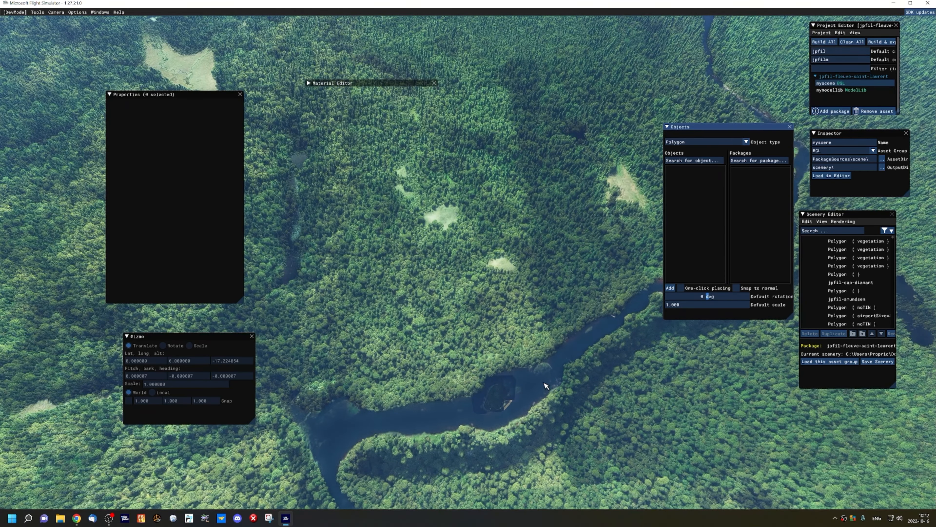
{"action": "key", "text": "s"}
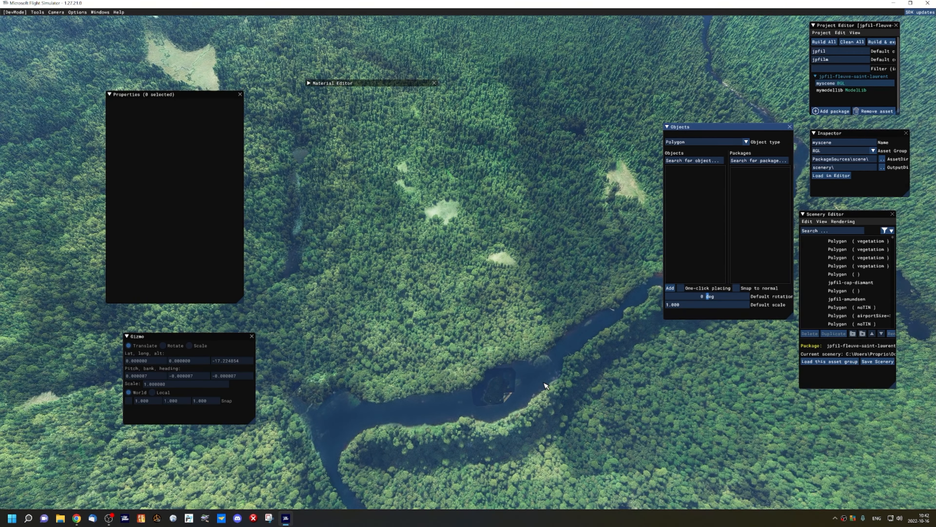
{"action": "right_click_drag", "start_coordinate": [545, 382], "coordinate": [545, 382]}
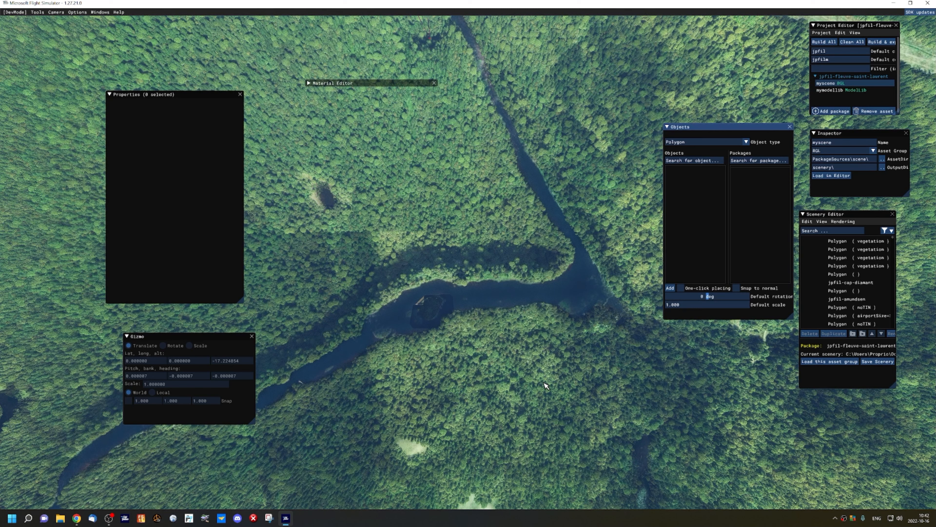
{"action": "key", "text": "s"}
{"action": "key", "text": "a"}
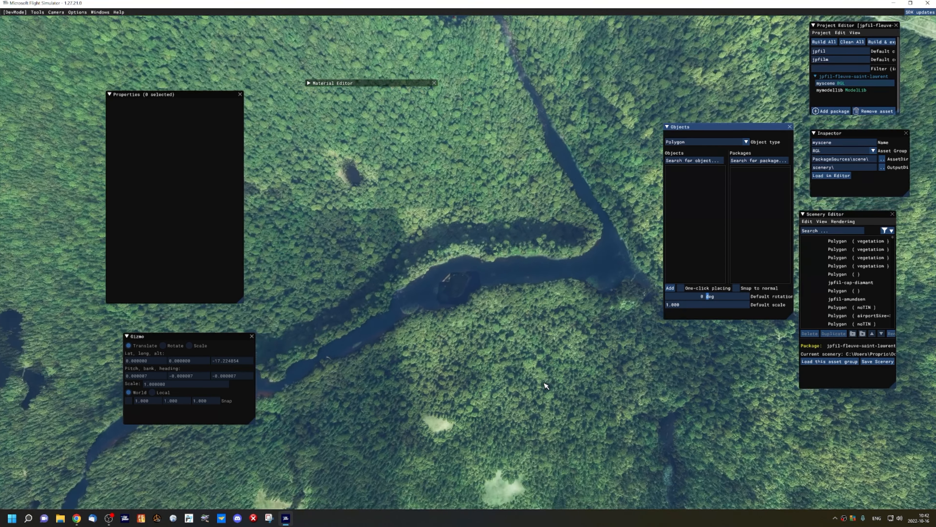
{"action": "key", "text": "s"}
{"action": "key", "text": "a"}
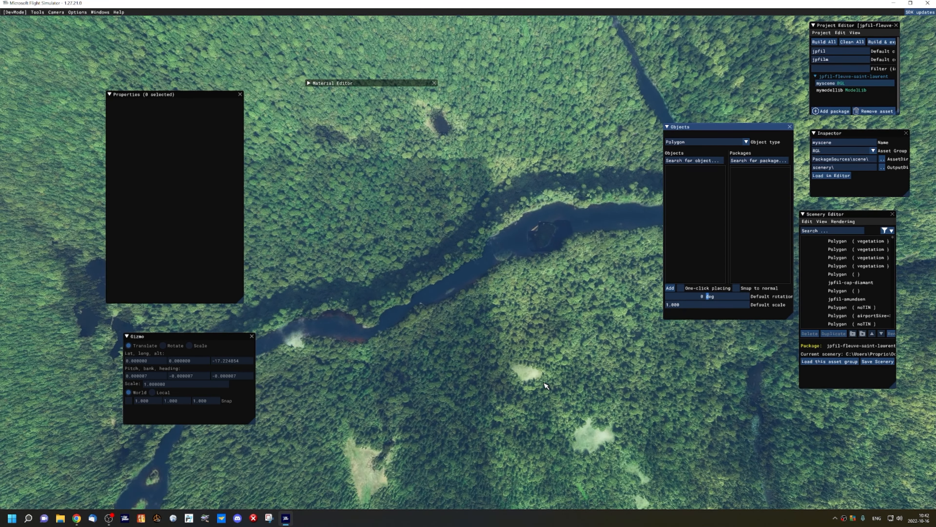
{"action": "key", "text": "w"}
{"action": "key", "text": "d"}
{"action": "key", "text": "s"}
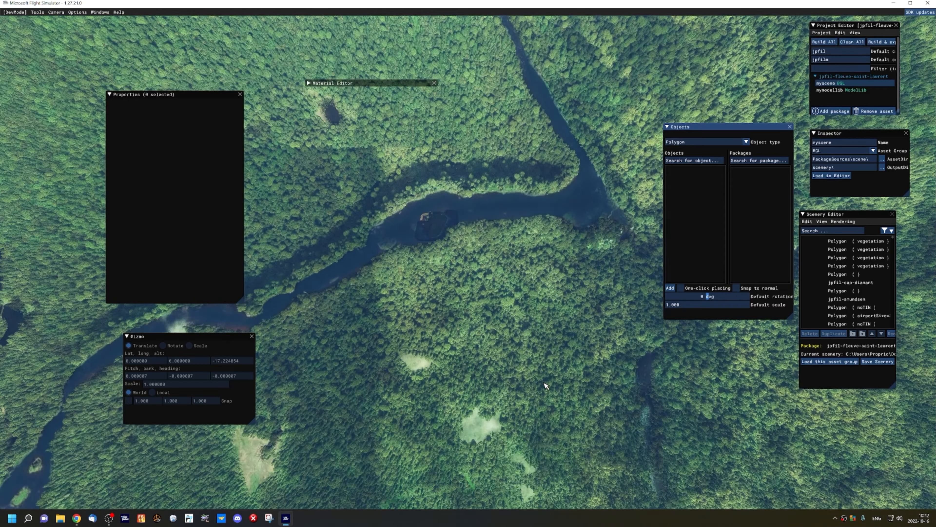
{"action": "key", "text": "r"}
{"action": "key", "text": "w"}
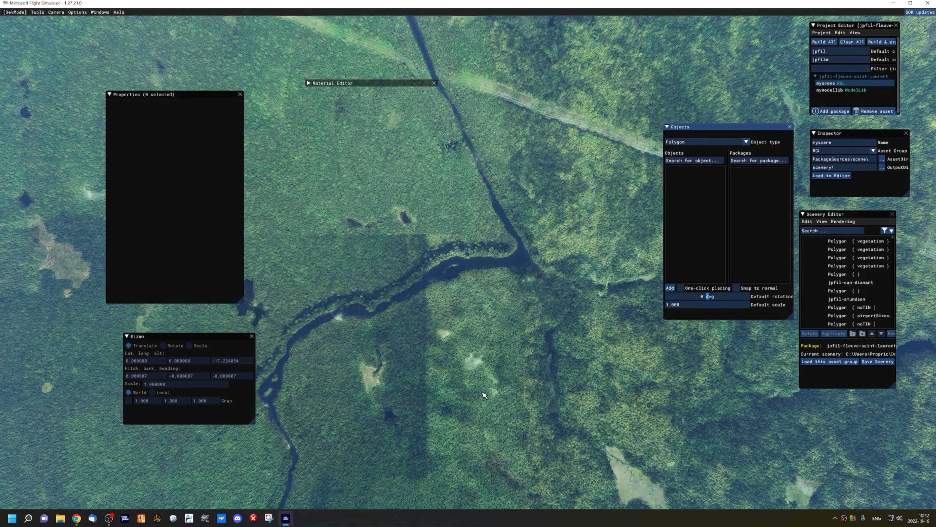
{"action": "key", "text": "a"}
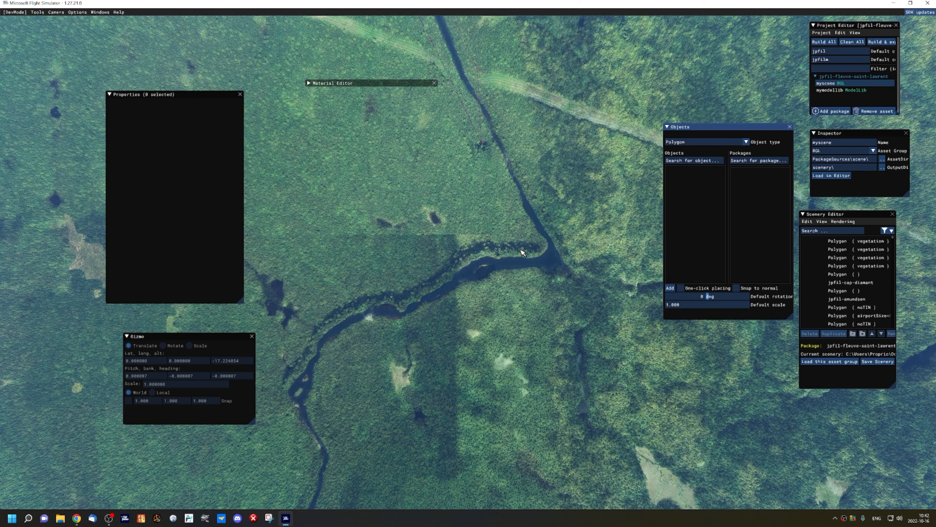
Step: Add a polygon that encloses the river, tracing the bank below the bend, around the upper branch and back along the opposite bank
{"action": "left_click", "coordinate": [670, 288]}
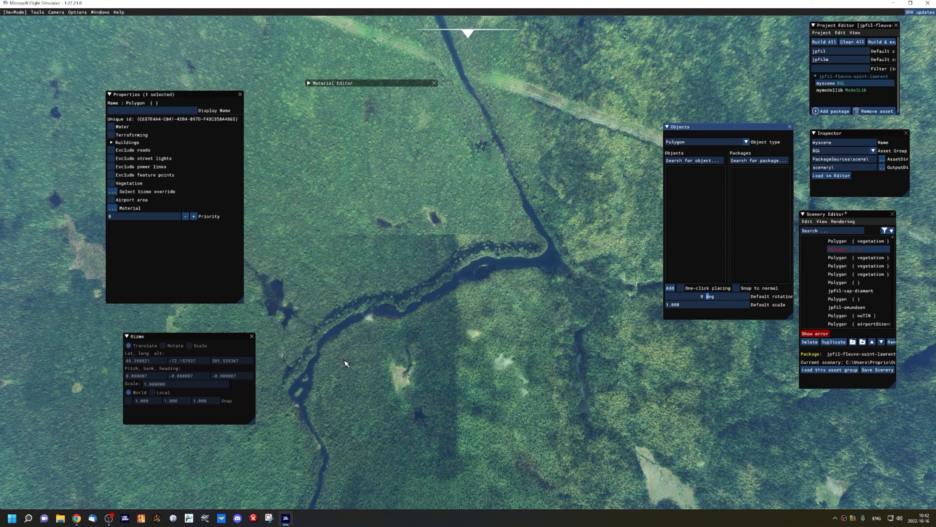
{"action": "left_click", "coordinate": [328, 436]}
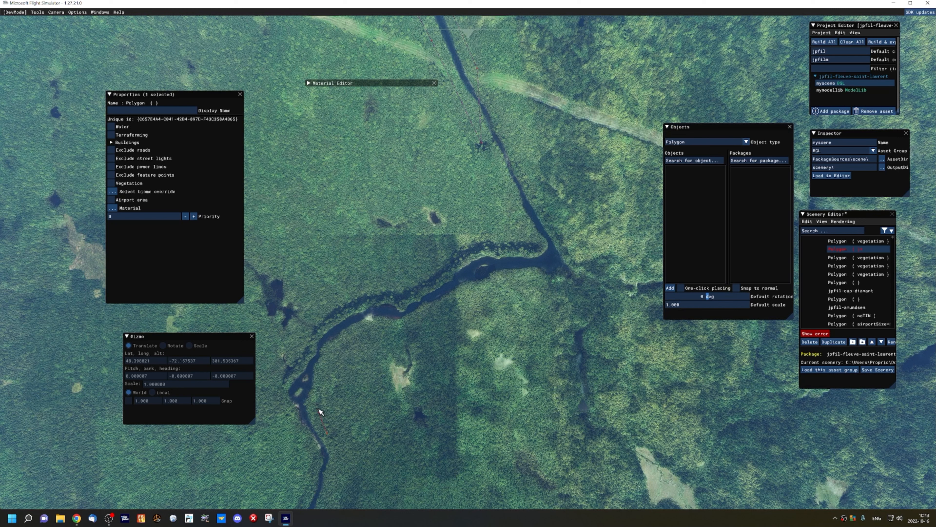
{"action": "left_click", "coordinate": [318, 409]}
{"action": "left_click", "coordinate": [323, 365]}
{"action": "left_click", "coordinate": [368, 328]}
{"action": "left_click", "coordinate": [396, 326]}
{"action": "left_click", "coordinate": [436, 313]}
{"action": "left_click", "coordinate": [473, 291]}
{"action": "left_click", "coordinate": [519, 285]}
{"action": "left_click", "coordinate": [547, 287]}
{"action": "left_click", "coordinate": [571, 284]}
{"action": "left_click", "coordinate": [585, 263]}
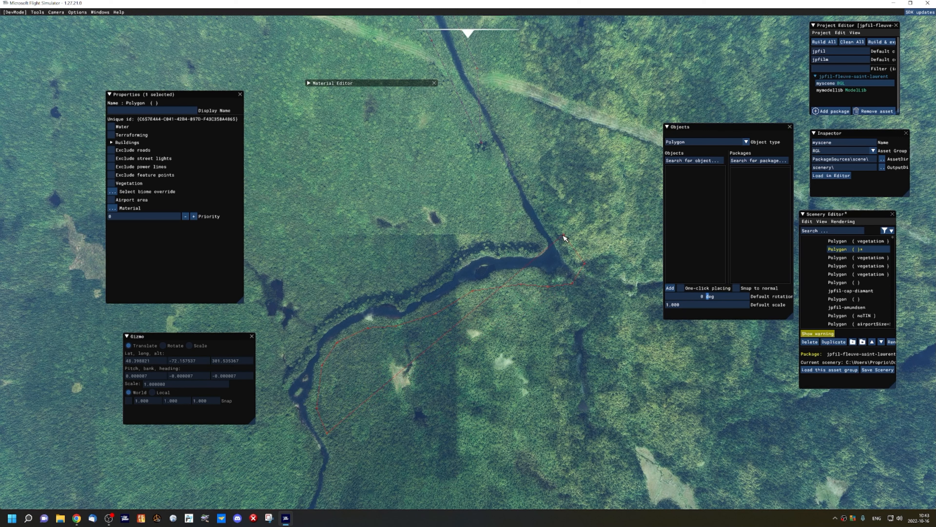
{"action": "left_click", "coordinate": [534, 191]}
{"action": "left_click", "coordinate": [521, 157]}
{"action": "left_click", "coordinate": [482, 76]}
{"action": "left_click", "coordinate": [456, 83]}
{"action": "left_click", "coordinate": [521, 232]}
{"action": "left_click", "coordinate": [489, 236]}
{"action": "left_click", "coordinate": [391, 283]}
{"action": "left_click", "coordinate": [345, 298]}
{"action": "left_click", "coordinate": [299, 327]}
{"action": "left_click", "coordinate": [285, 354]}
{"action": "left_click", "coordinate": [276, 386]}
{"action": "left_click", "coordinate": [278, 411]}
{"action": "left_click", "coordinate": [300, 438]}
{"action": "left_click", "coordinate": [304, 449]}
{"action": "left_click", "coordinate": [310, 454]}
{"action": "key", "text": "Escape"}
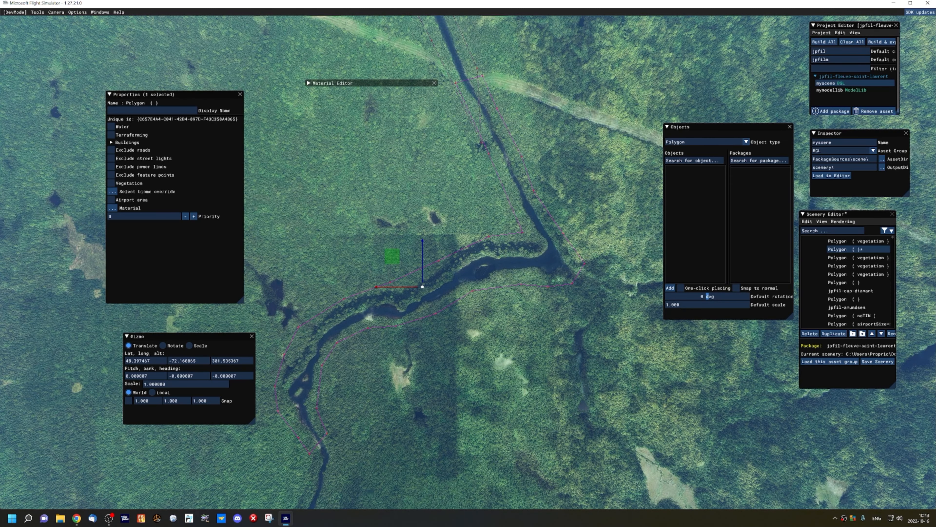
Step: Inspect the new polygon's outline along the river bend and the upper branch from above and from low oblique angles
{"action": "key", "text": "w"}
{"action": "key", "text": "a"}
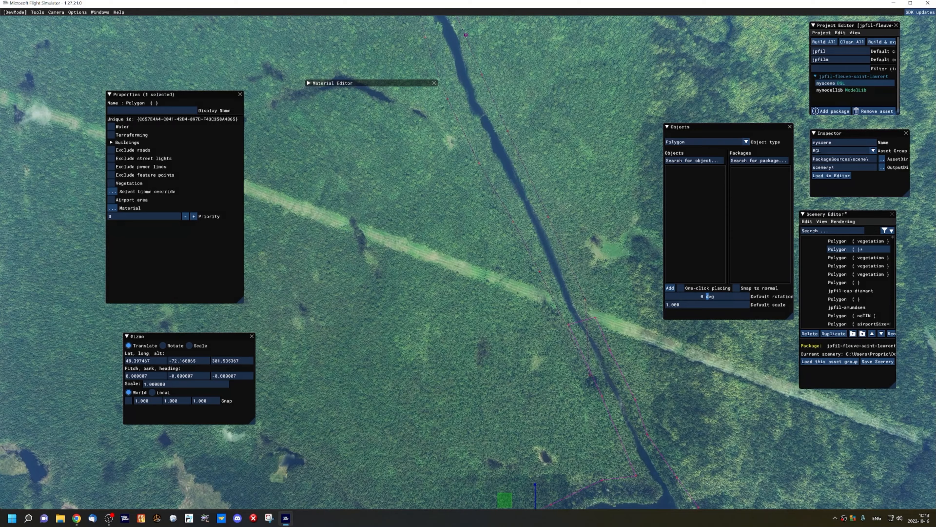
{"action": "key", "text": "w"}
{"action": "key", "text": "w"}
{"action": "key", "text": "f"}
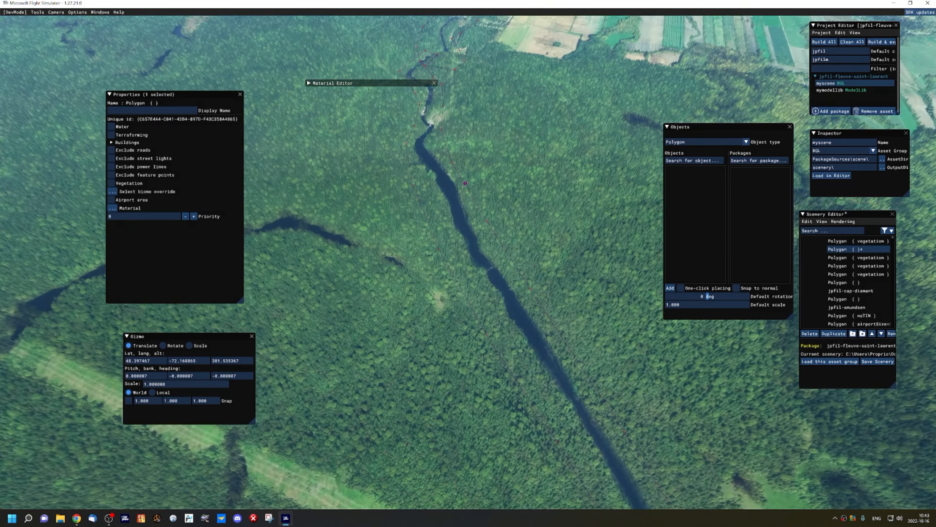
{"action": "key", "text": "w"}
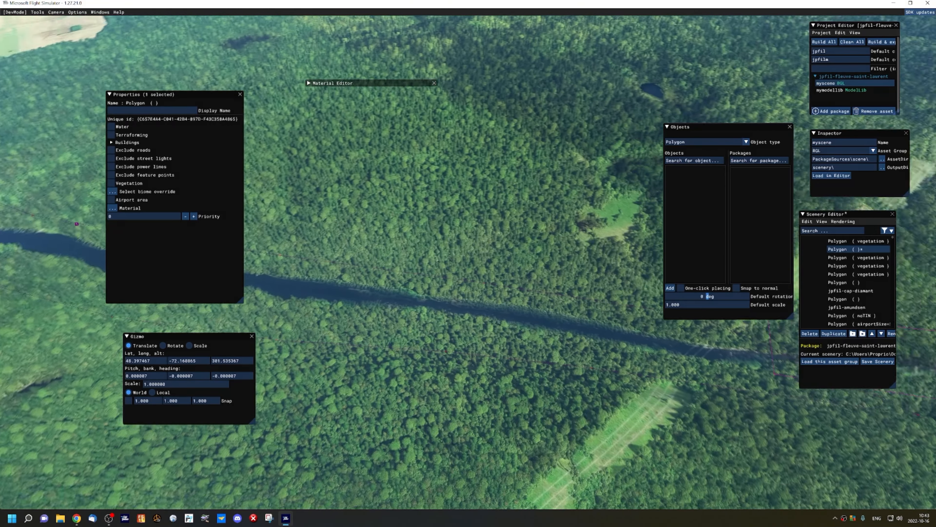
{"action": "key", "text": "w"}
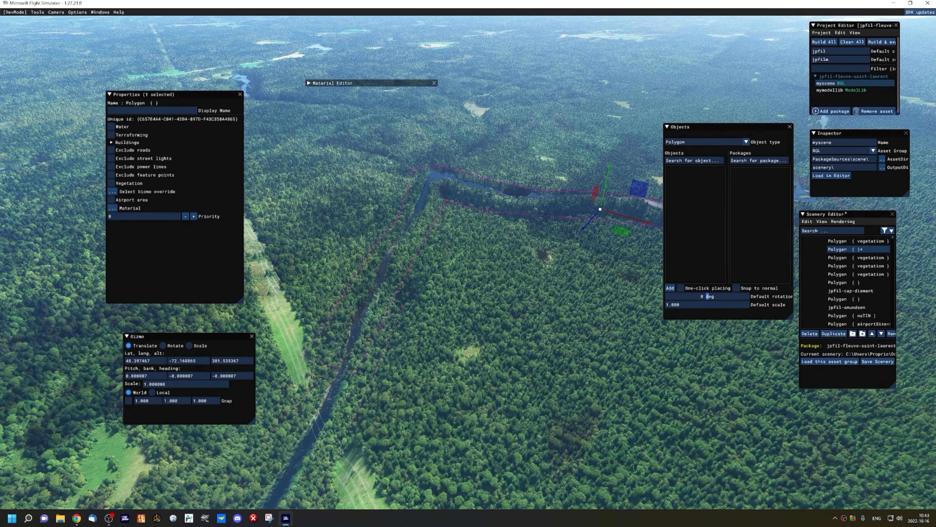
{"action": "right_click_drag", "start_coordinate": [469, 264], "coordinate": [645, 255]}
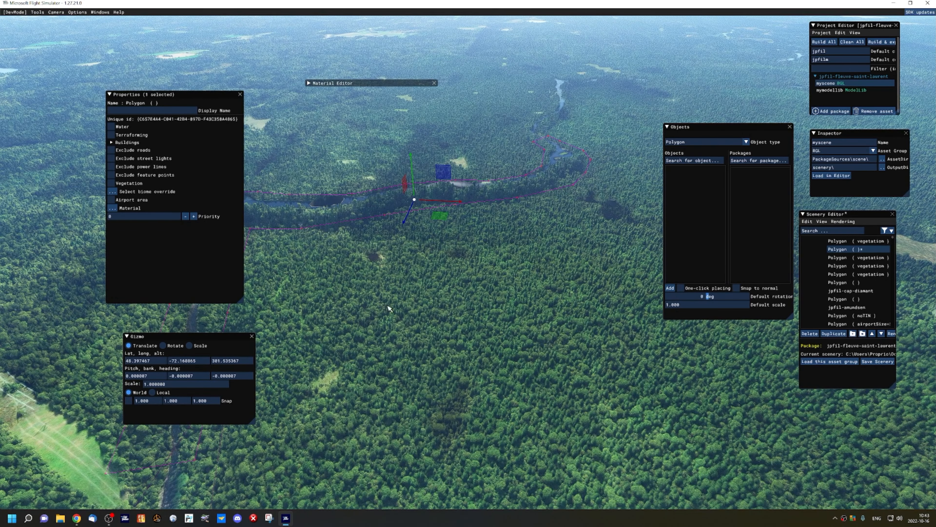
Step: Enable terraforming on the new river polygon
{"action": "left_click", "coordinate": [518, 199]}
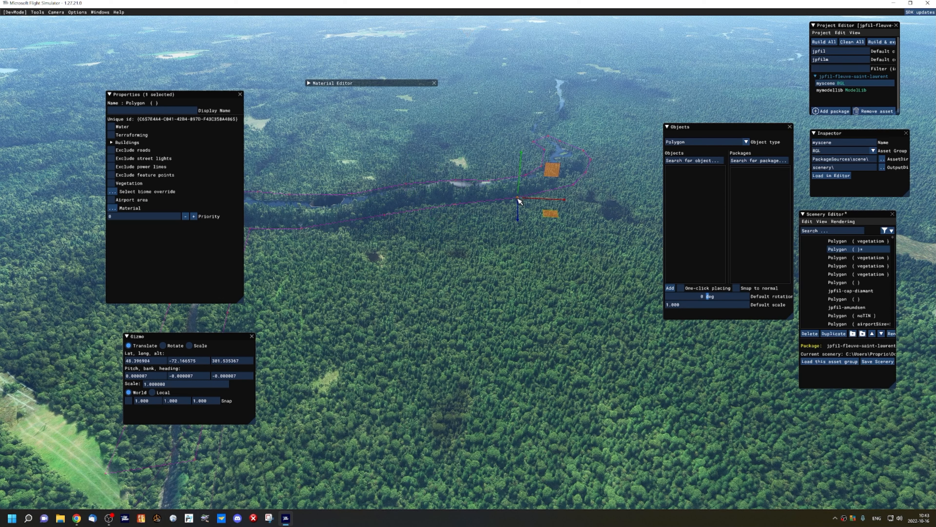
{"action": "left_click", "coordinate": [418, 198]}
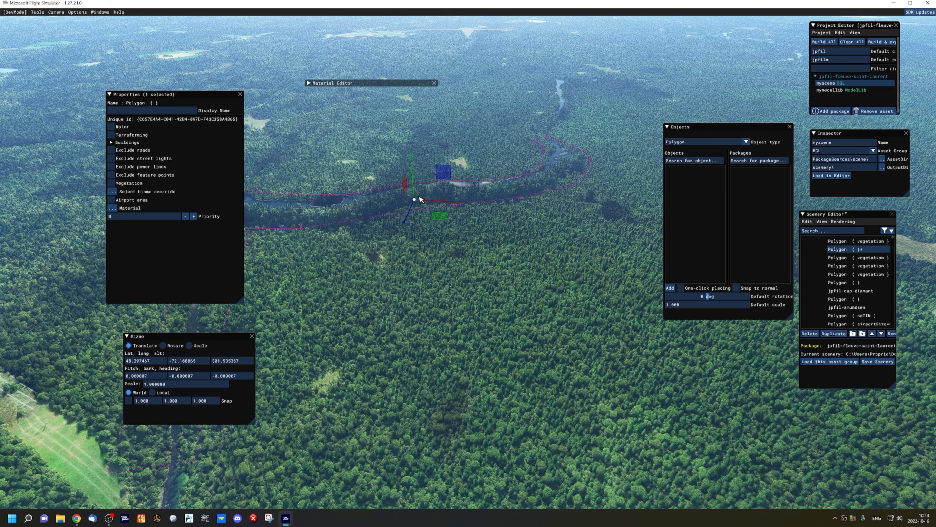
{"action": "left_click", "coordinate": [111, 135]}
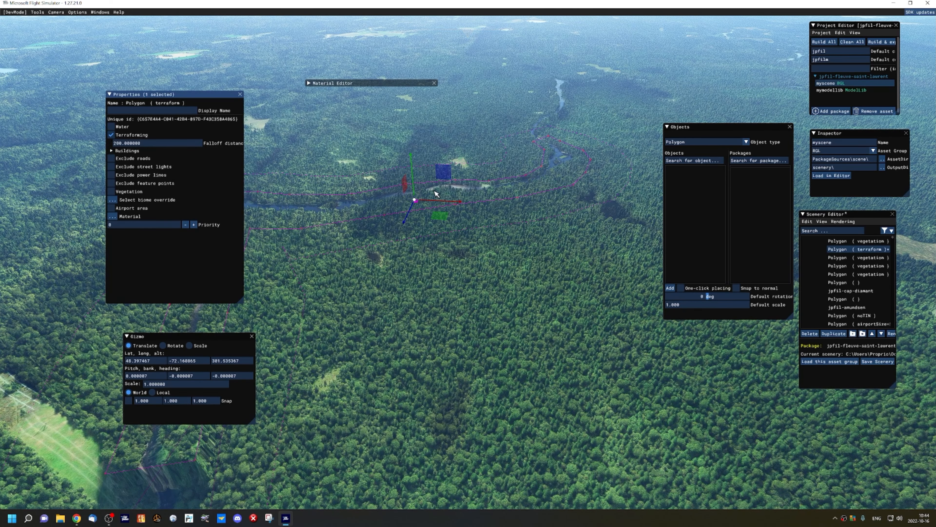
Step: Lower the terraformed river polygon vertically to an altitude of about 214, judging it against the river stretch outside its end
{"action": "right_click_drag", "start_coordinate": [435, 190], "coordinate": [435, 192]}
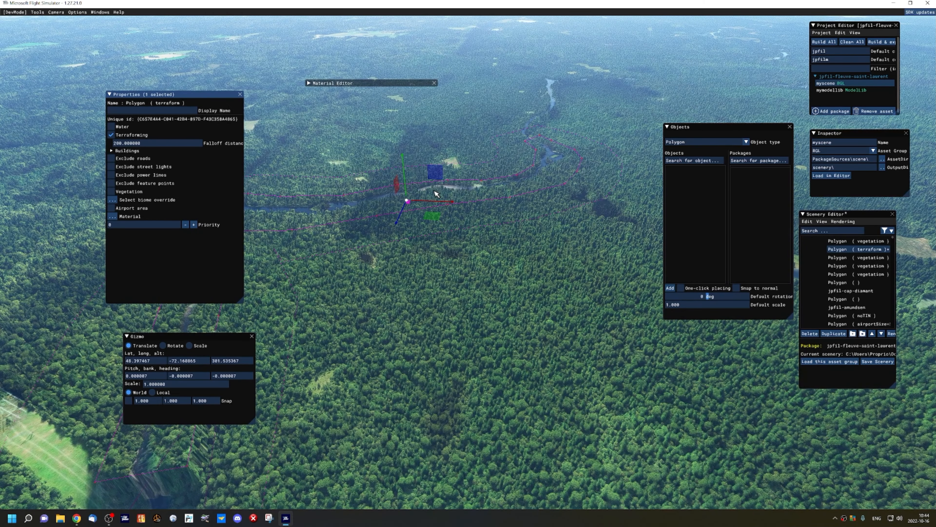
{"action": "key", "text": "f"}
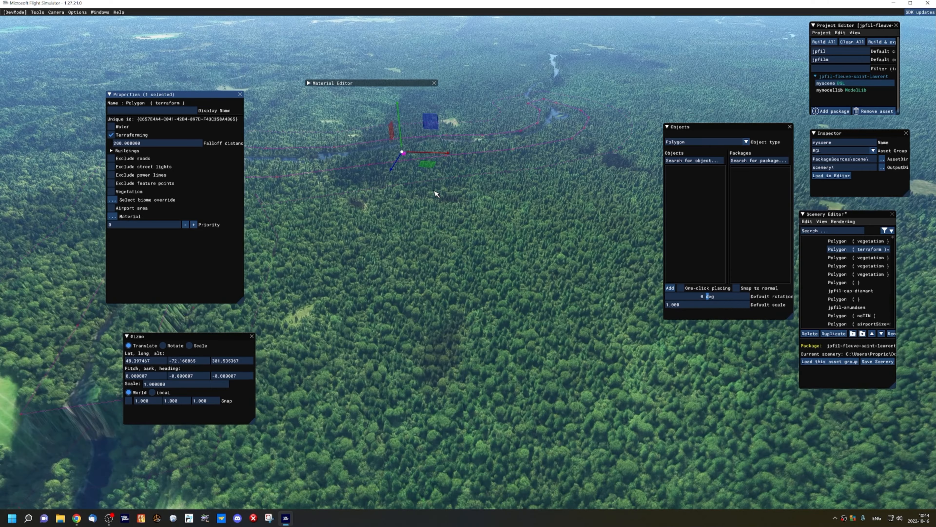
{"action": "key", "text": "w"}
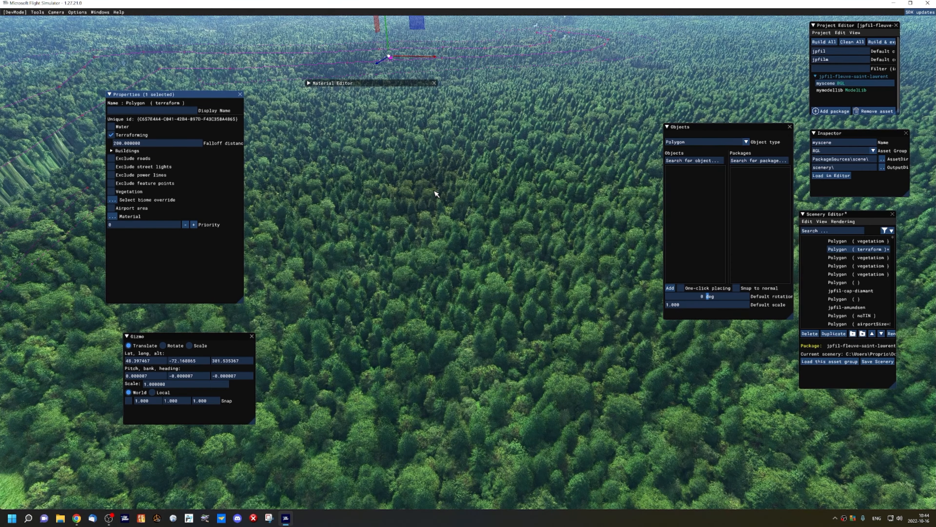
{"action": "right_click_drag", "start_coordinate": [435, 191], "coordinate": [436, 191]}
{"action": "key", "text": "w"}
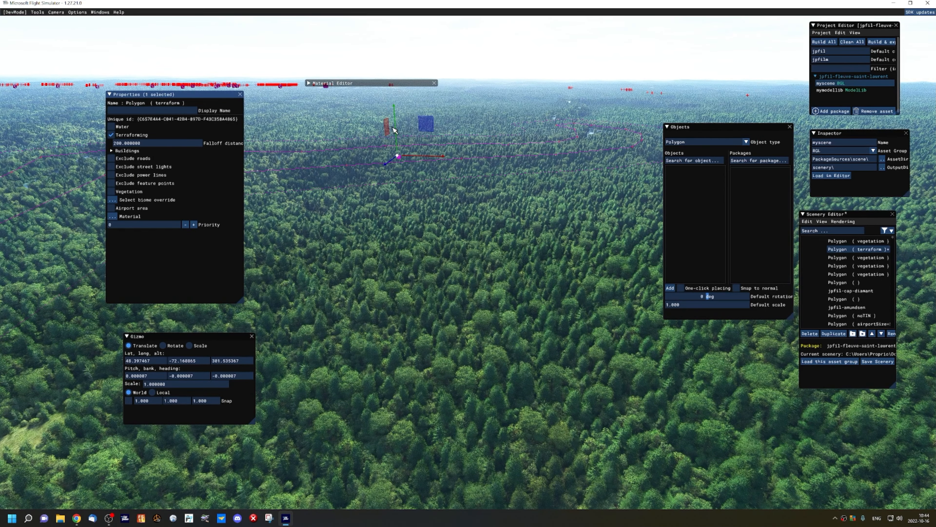
{"action": "left_click_drag", "start_coordinate": [398, 122], "coordinate": [404, 148]}
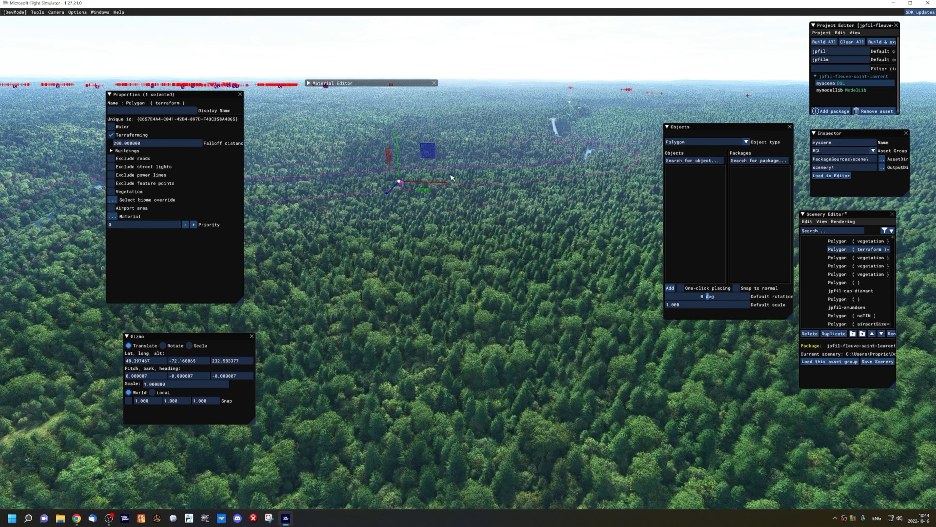
{"action": "key", "text": "a"}
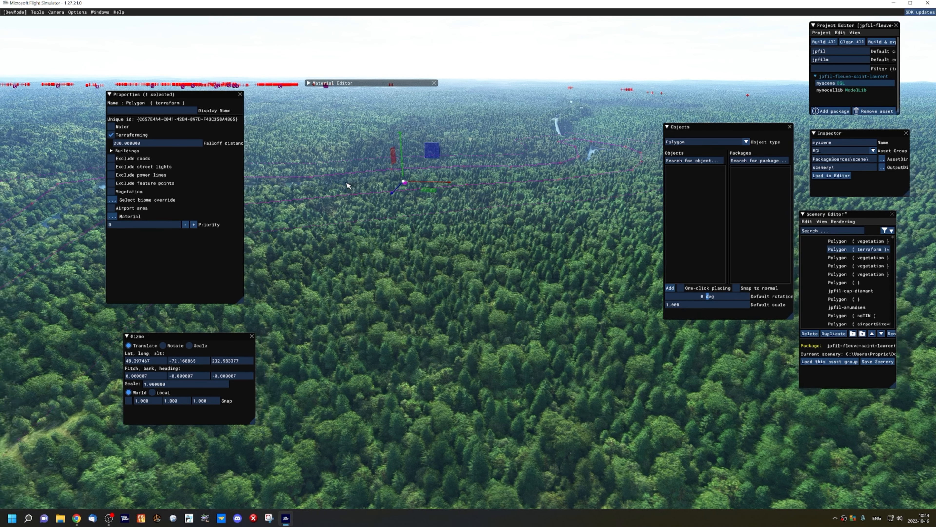
{"action": "key", "text": "s"}
{"action": "left_click_drag", "start_coordinate": [522, 102], "coordinate": [523, 113]}
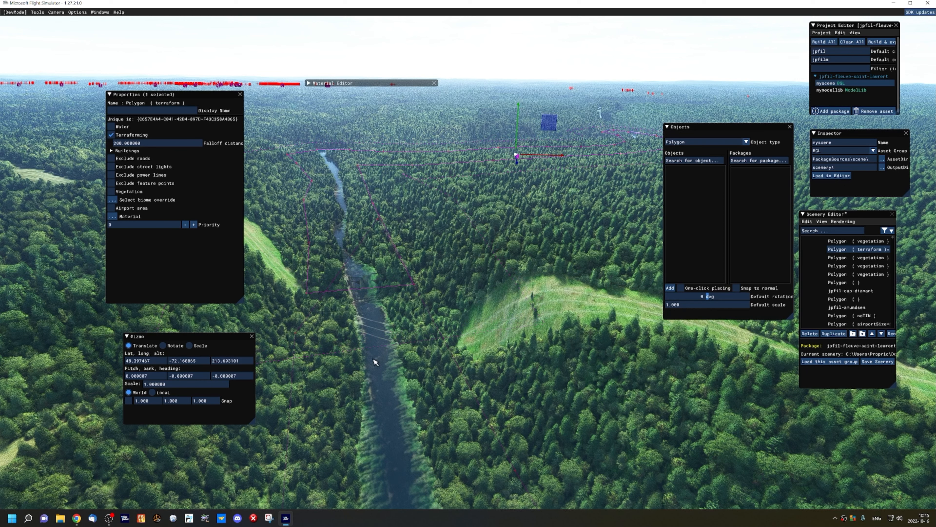
Step: Check the altitude of the adjoining terraform polygon downriver, and set the new river polygon's altitude to 208
{"action": "left_click", "coordinate": [368, 330]}
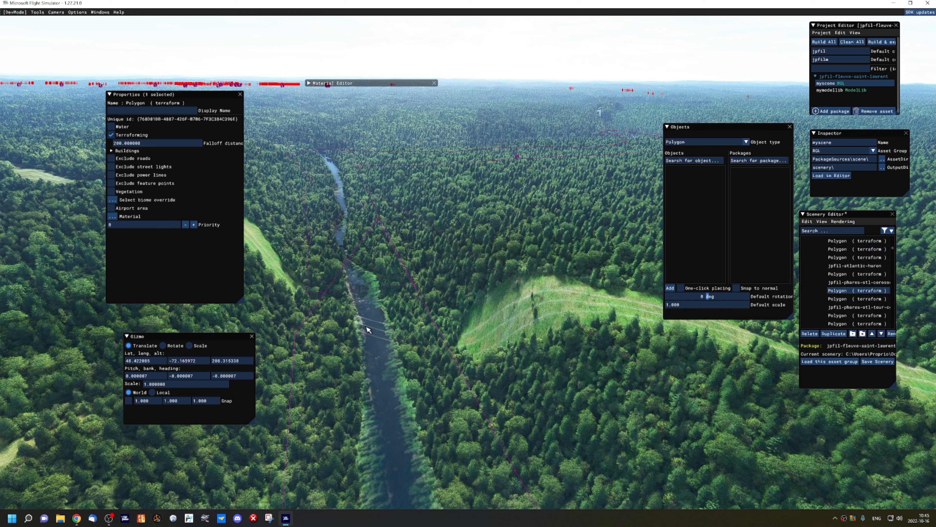
{"action": "left_click", "coordinate": [341, 172]}
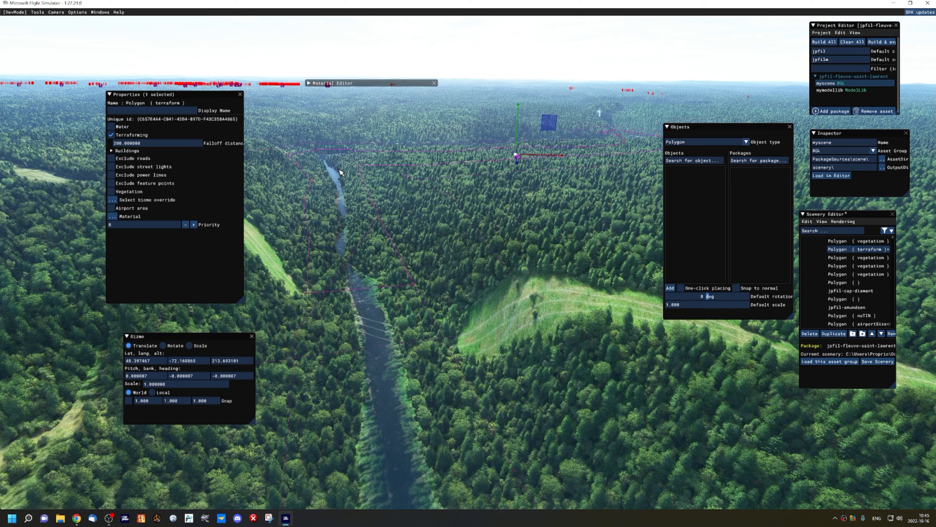
{"action": "left_click", "coordinate": [227, 363]}
{"action": "type", "text": "20"}
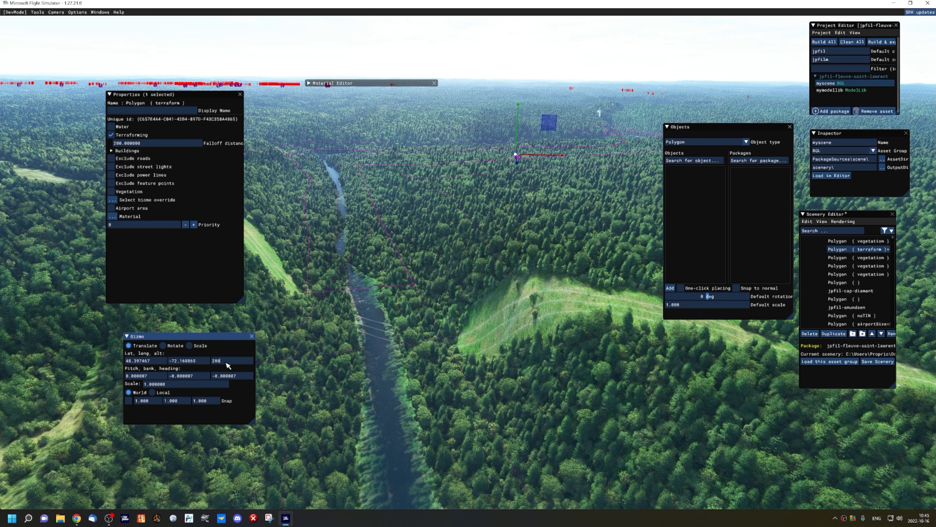
{"action": "type", "text": "8"}
{"action": "key", "text": "Return"}
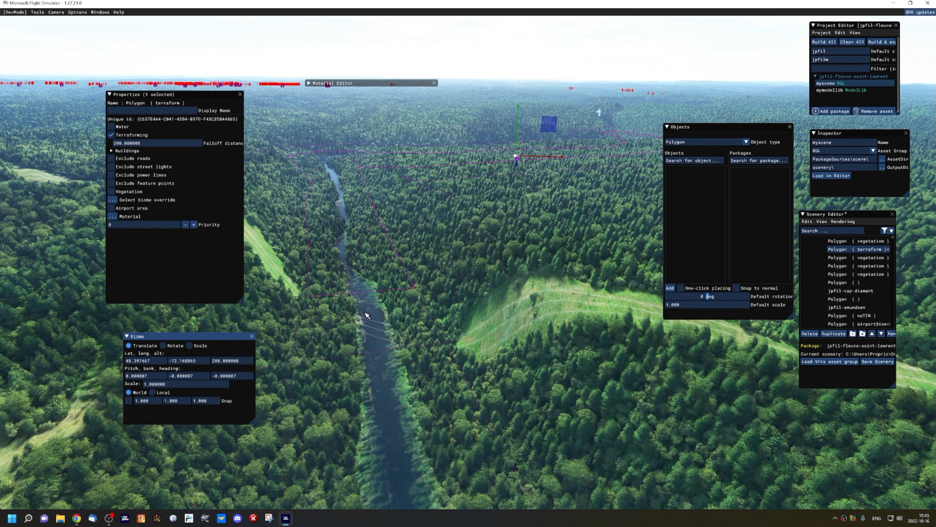
Step: Set the river polygon's terraforming falloff distance to 1
{"action": "key", "text": "w"}
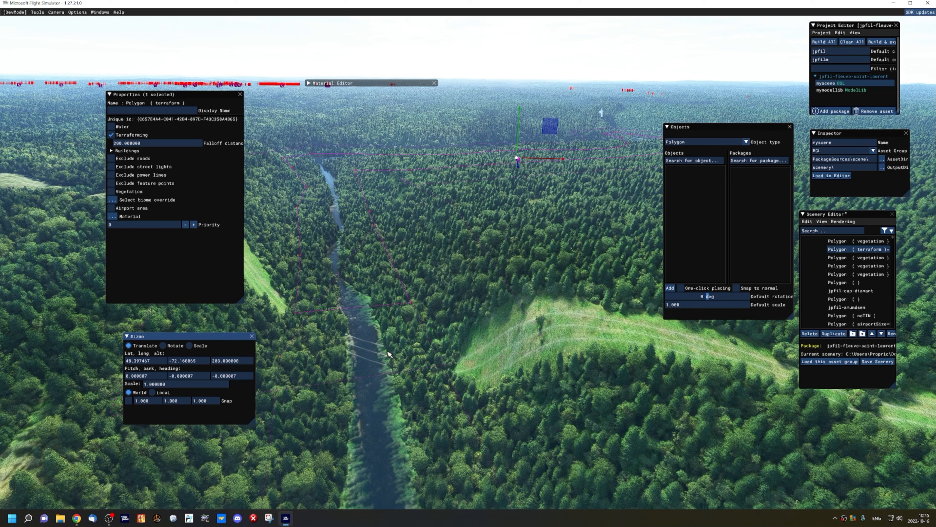
{"action": "left_click", "coordinate": [328, 210]}
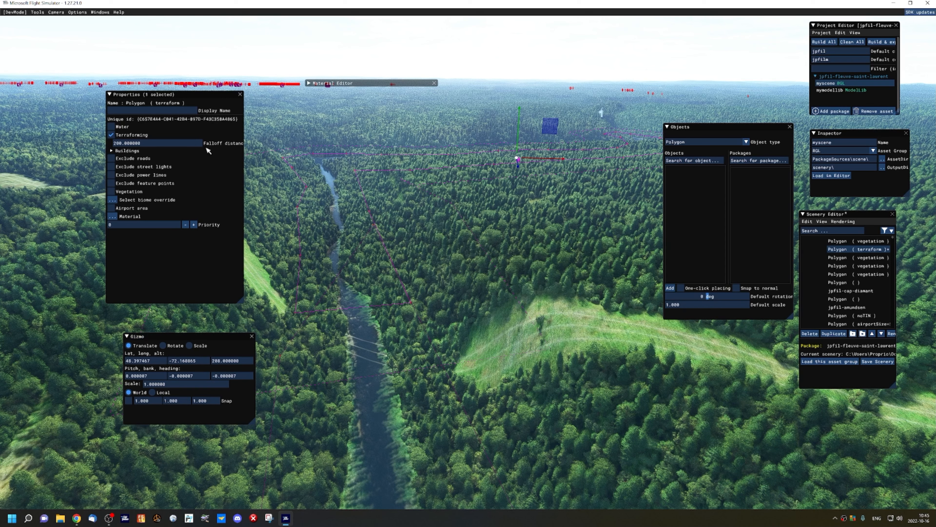
{"action": "left_click", "coordinate": [149, 142]}
{"action": "type", "text": "1"}
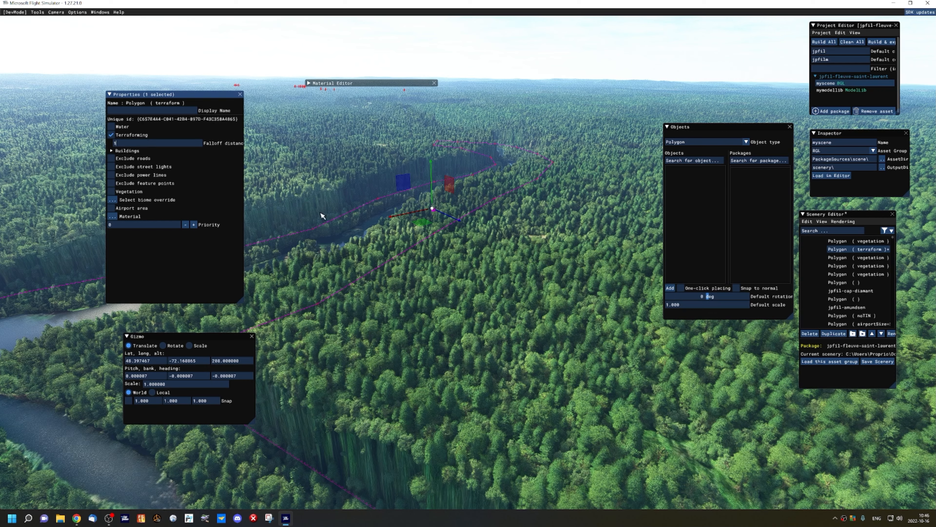
Step: Deselect the polygon and examine the terraformed river and the steep ground along its banks
{"action": "left_click", "coordinate": [536, 331]}
{"action": "key", "text": "w"}
{"action": "key", "text": "a"}
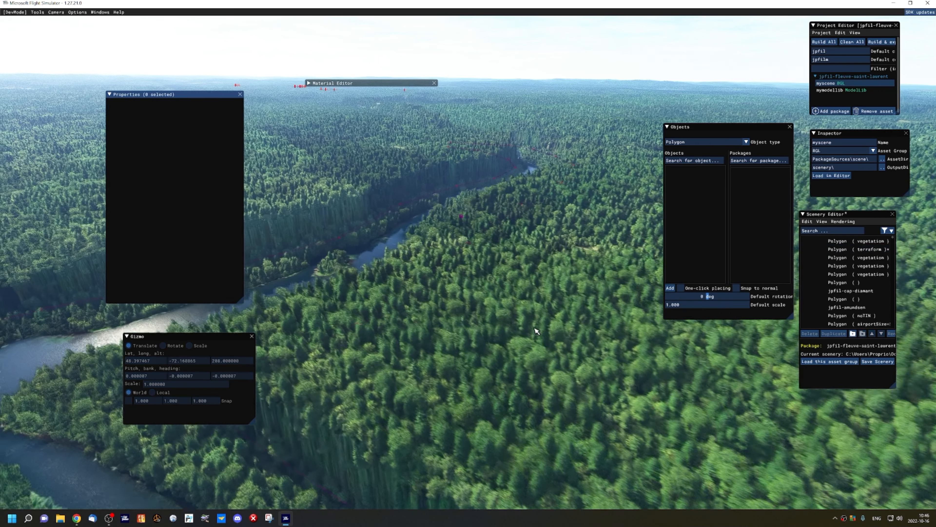
{"action": "key", "text": "s"}
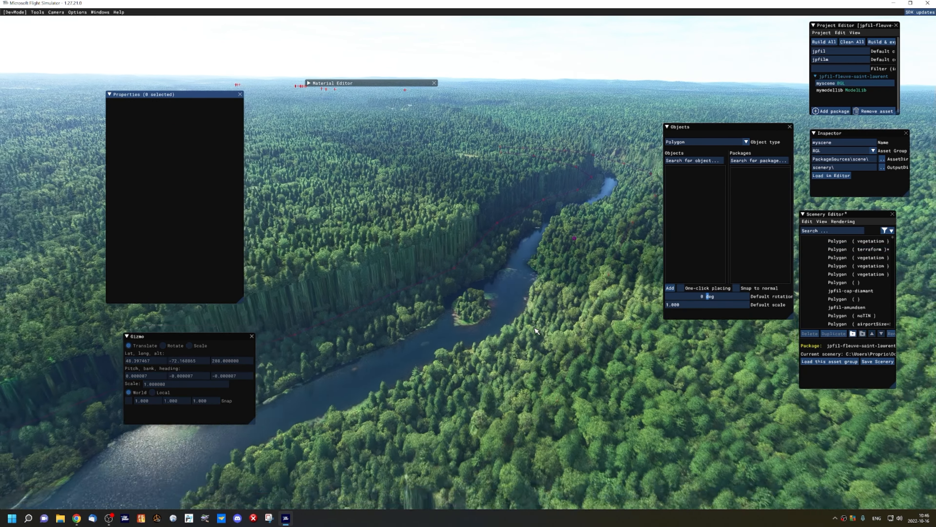
{"action": "key", "text": "d"}
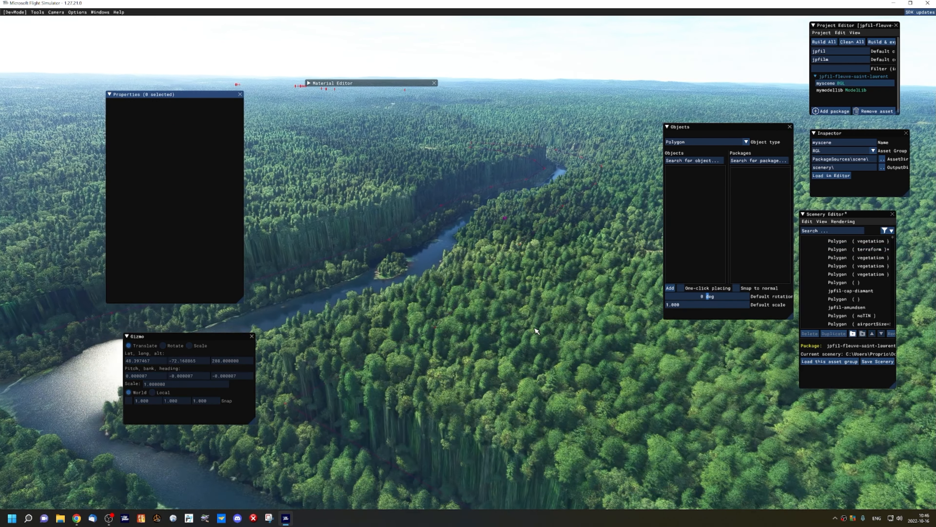